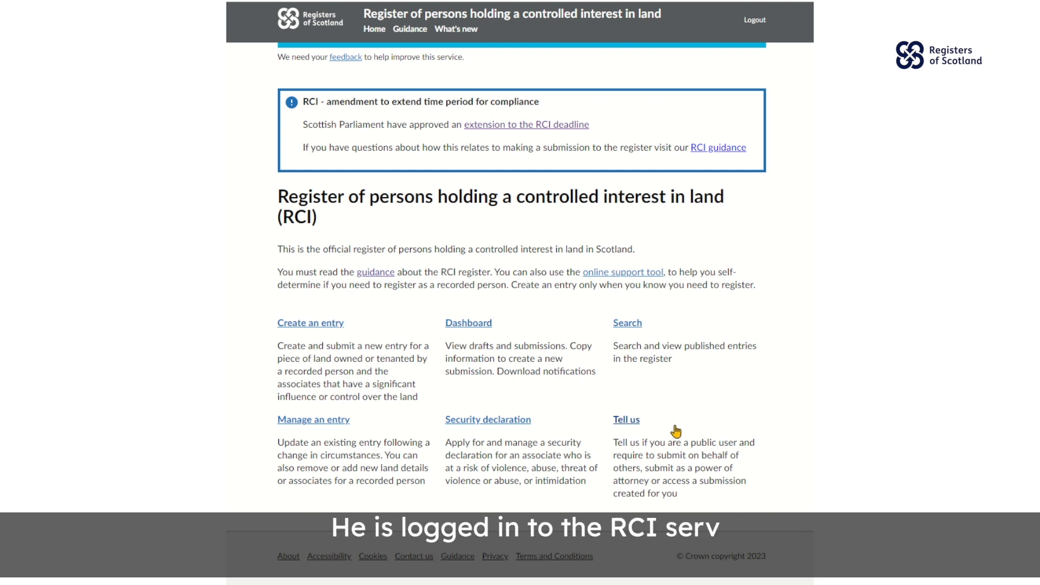
- Start a Tell us request and continue past the required-information overview
{"action": "left_click", "coordinate": [616, 422]}
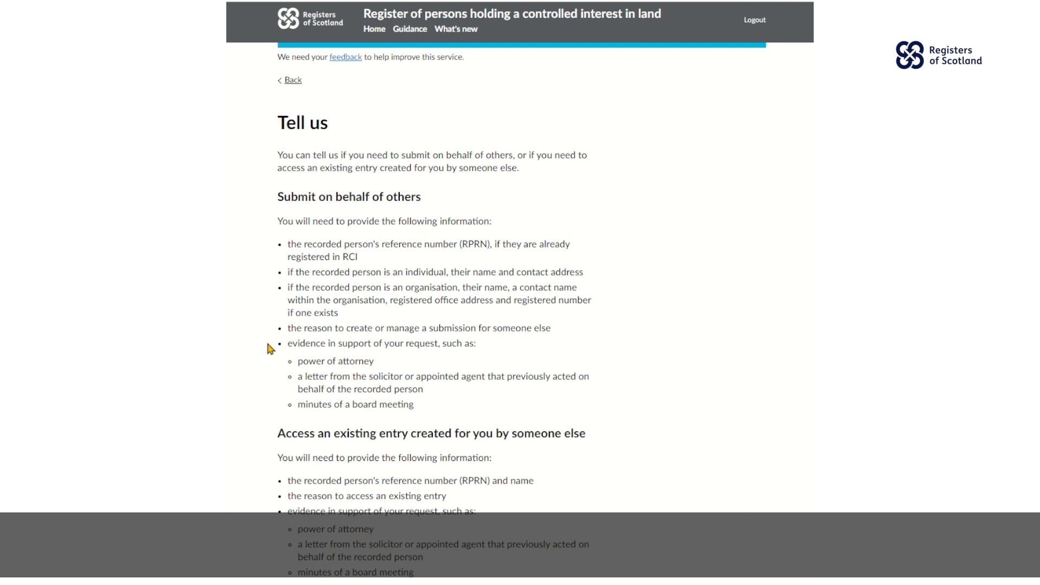
{"action": "scroll", "coordinate": [270, 347], "scroll_direction": "down", "scroll_amount": 3}
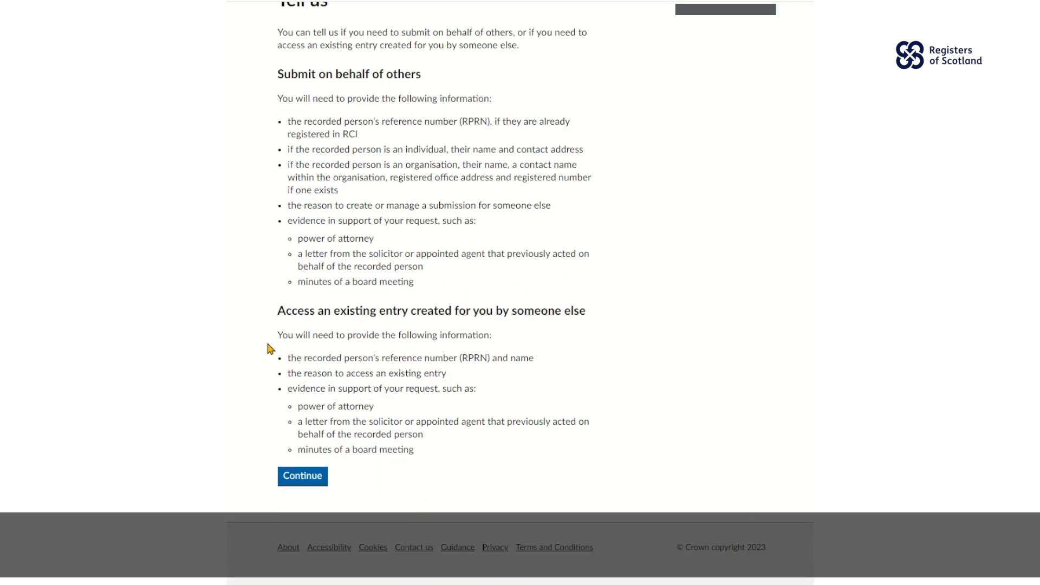
{"action": "left_click", "coordinate": [306, 482]}
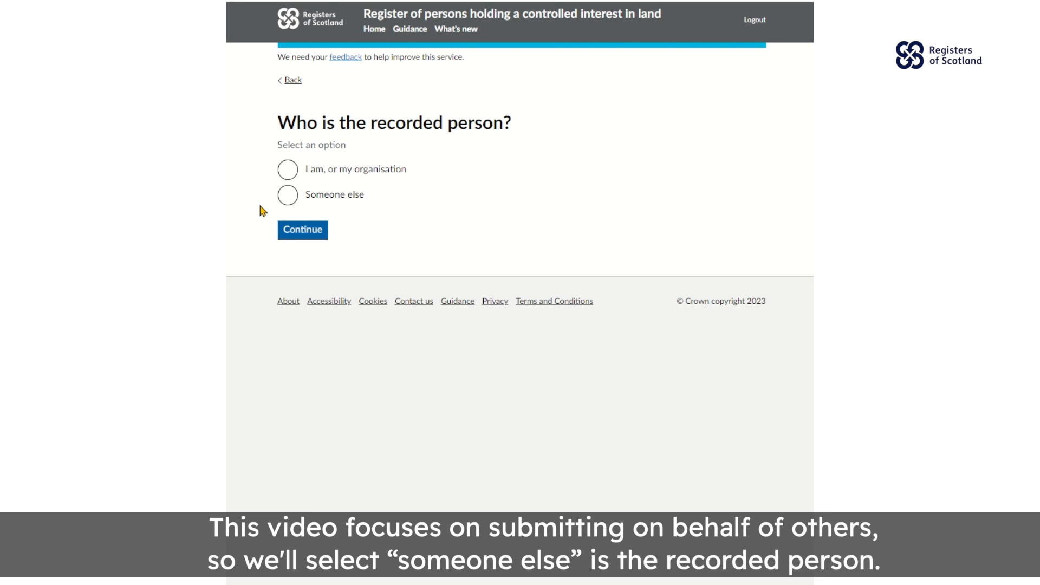
- Answer 'Someone else' as the recorded person and continue
{"action": "left_click", "coordinate": [287, 197]}
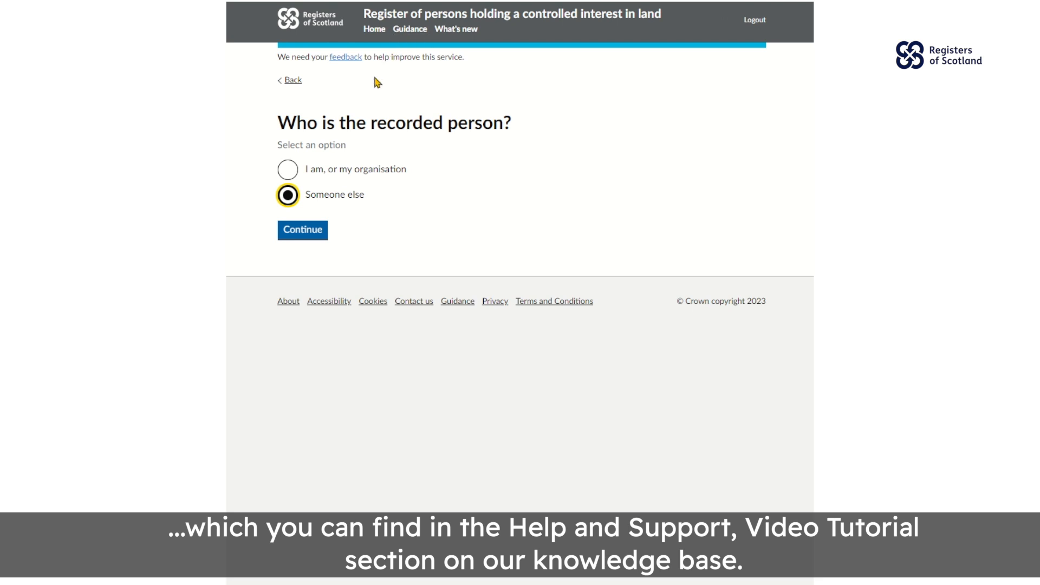
{"action": "left_click", "coordinate": [299, 229]}
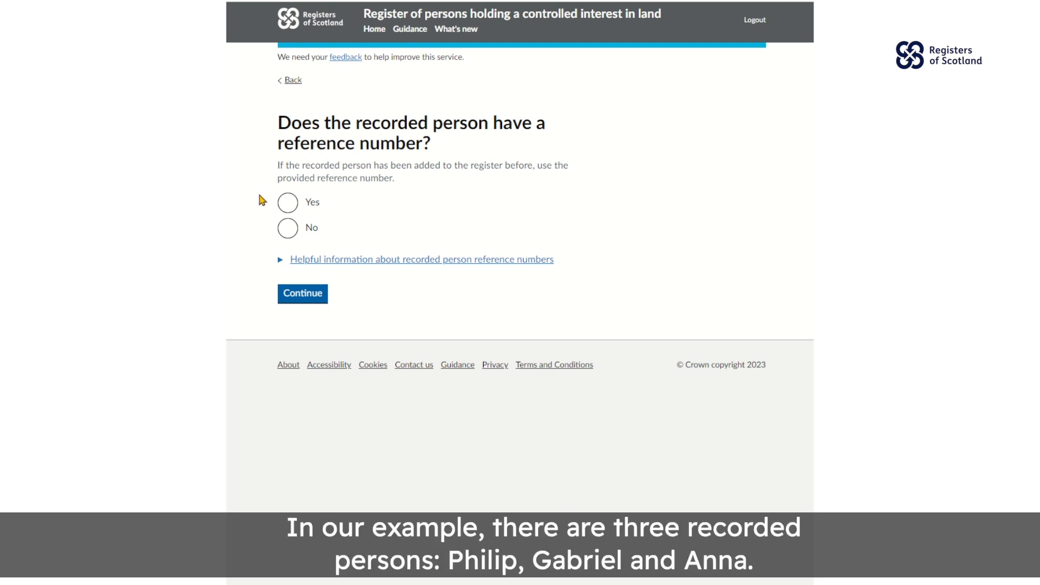
- Answer Yes to having a reference number and submit the first person's reference for lookup
{"action": "left_click", "coordinate": [281, 266]}
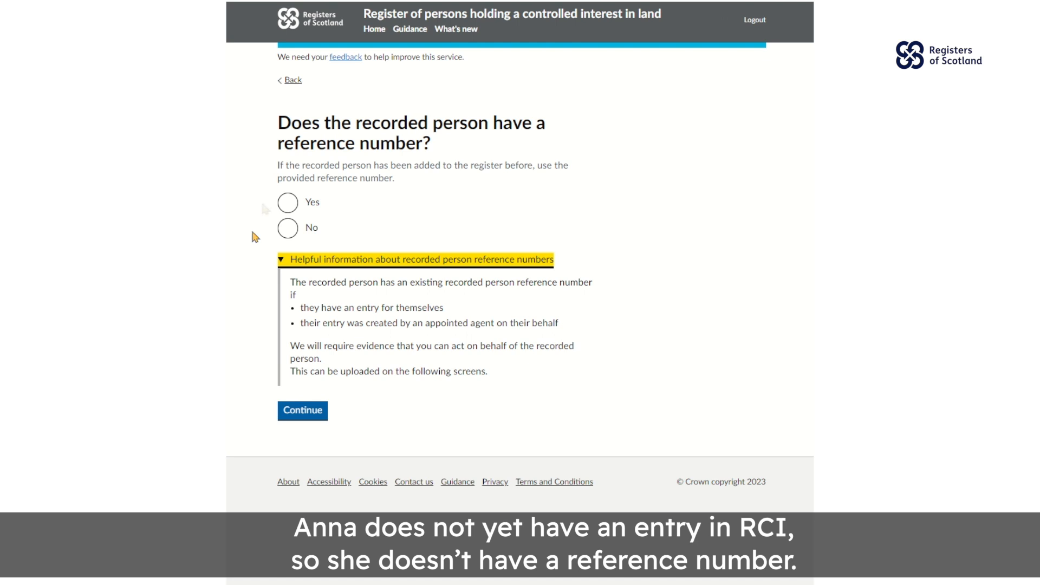
{"action": "left_click", "coordinate": [287, 203]}
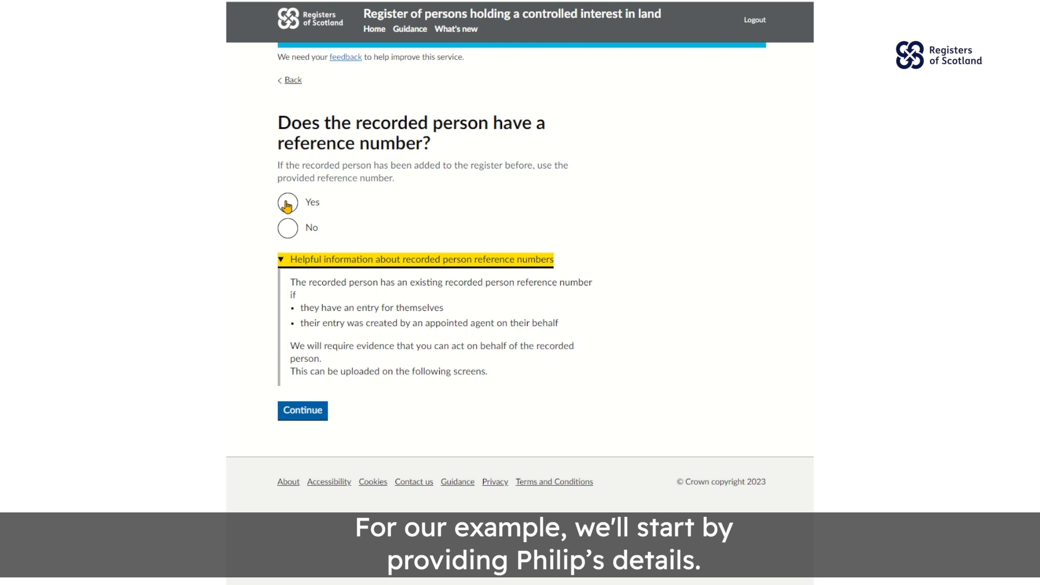
{"action": "left_click", "coordinate": [287, 204]}
{"action": "left_click", "coordinate": [351, 256]}
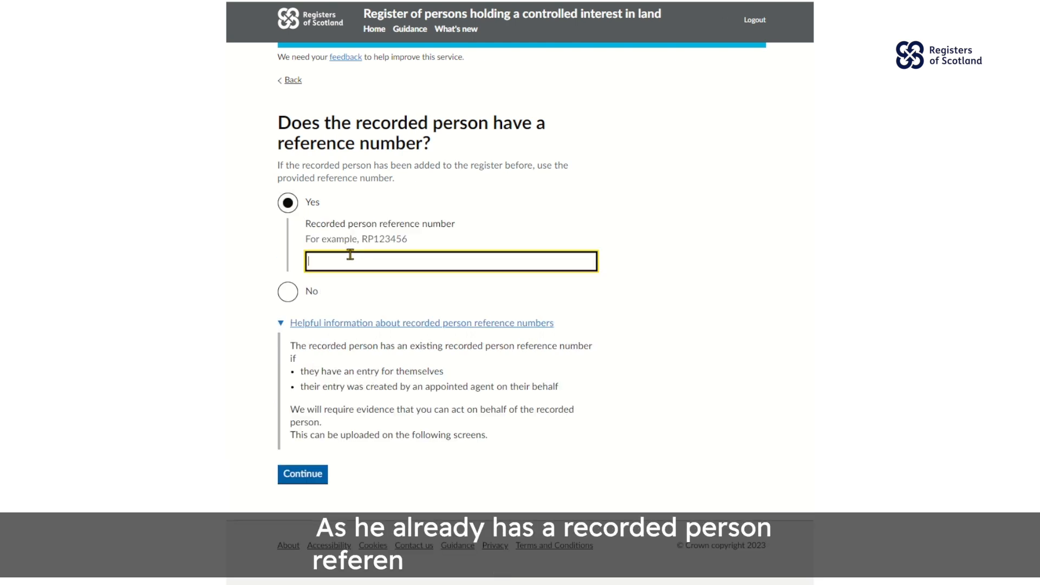
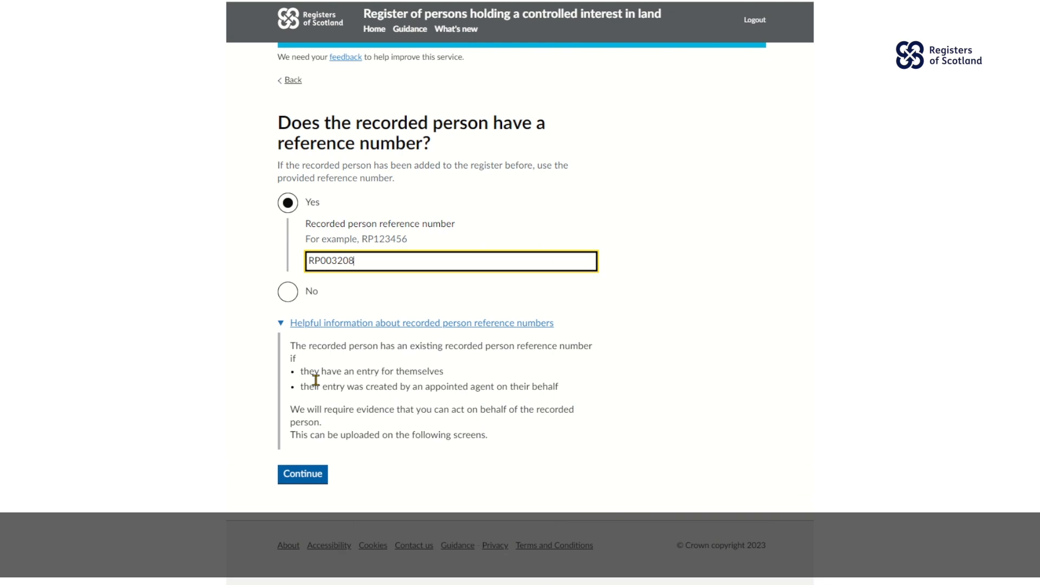
{"action": "left_click", "coordinate": [304, 475]}
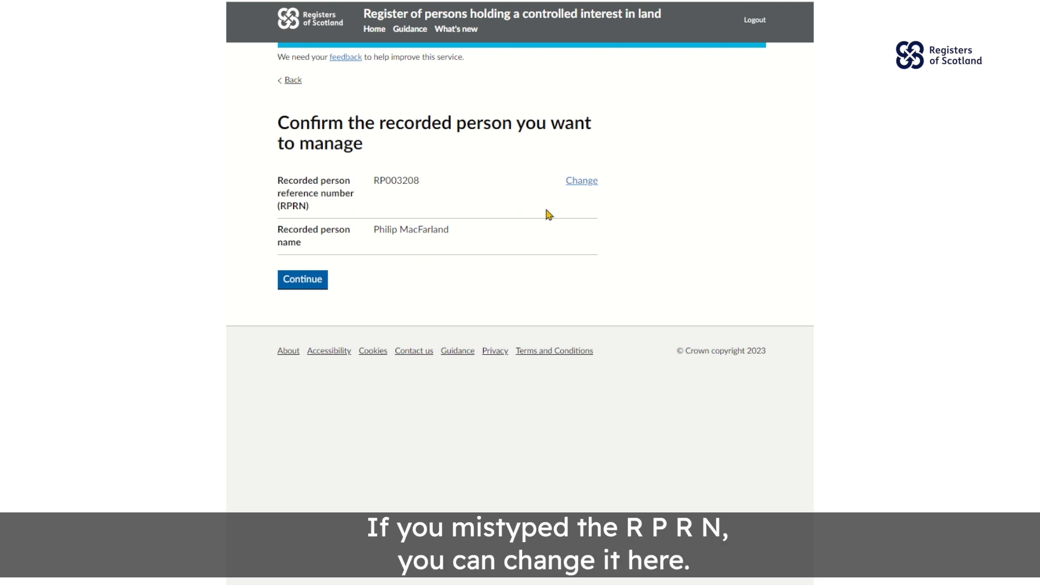
- Confirm the first recorded person's details to add them to the summary
{"action": "left_click", "coordinate": [297, 285]}
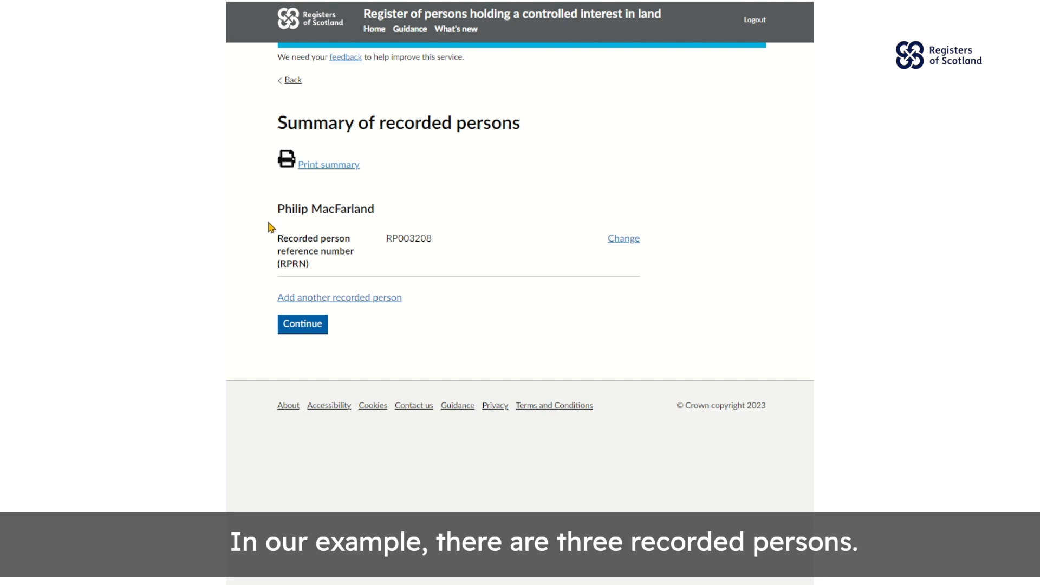
- Start another recorded person, answer Yes, and paste in their reference number
{"action": "left_click", "coordinate": [308, 303]}
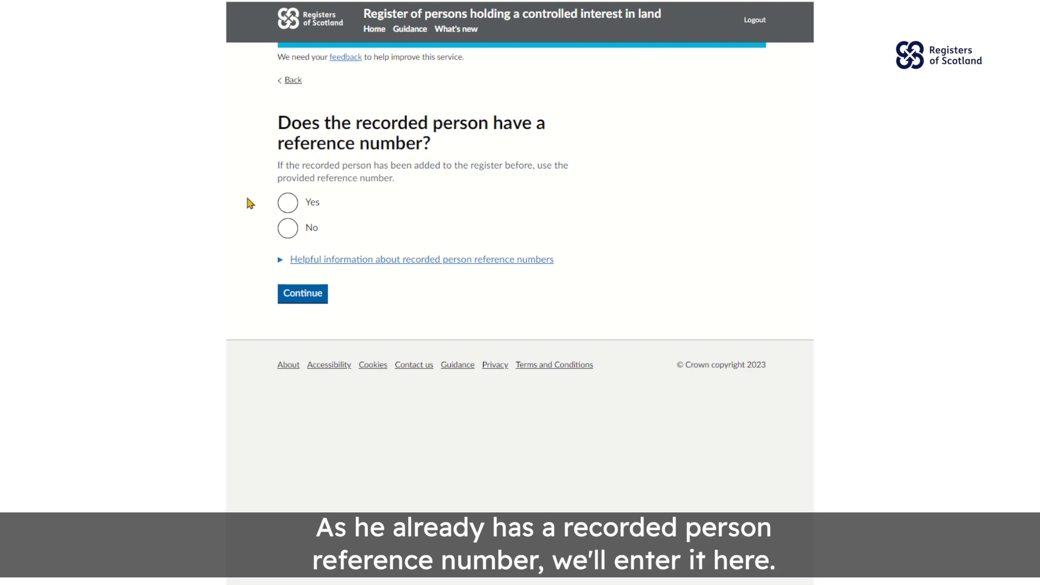
{"action": "left_click", "coordinate": [287, 203]}
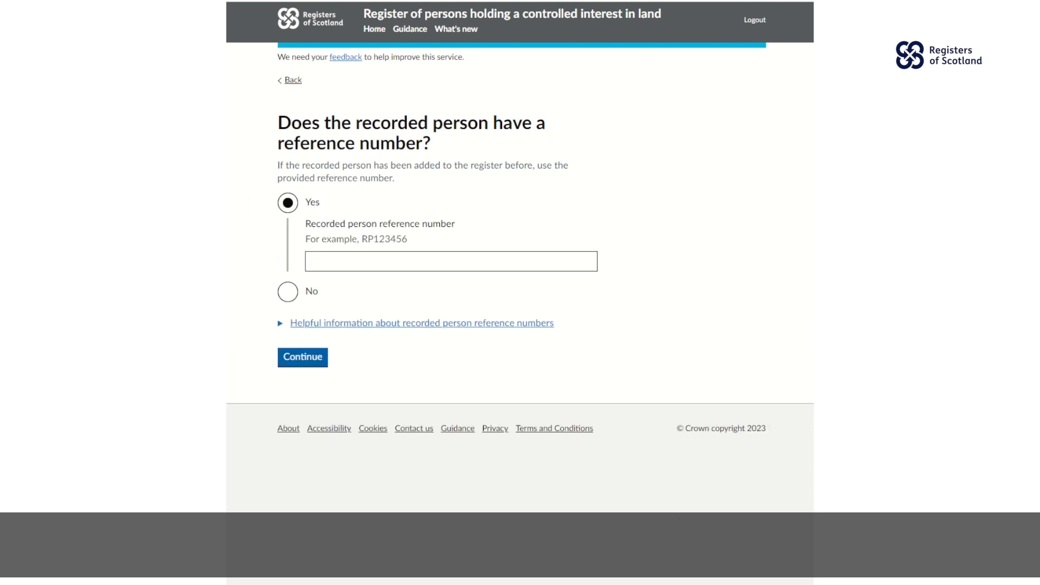
{"action": "left_click", "coordinate": [495, 262]}
{"action": "left_click", "coordinate": [292, 363]}
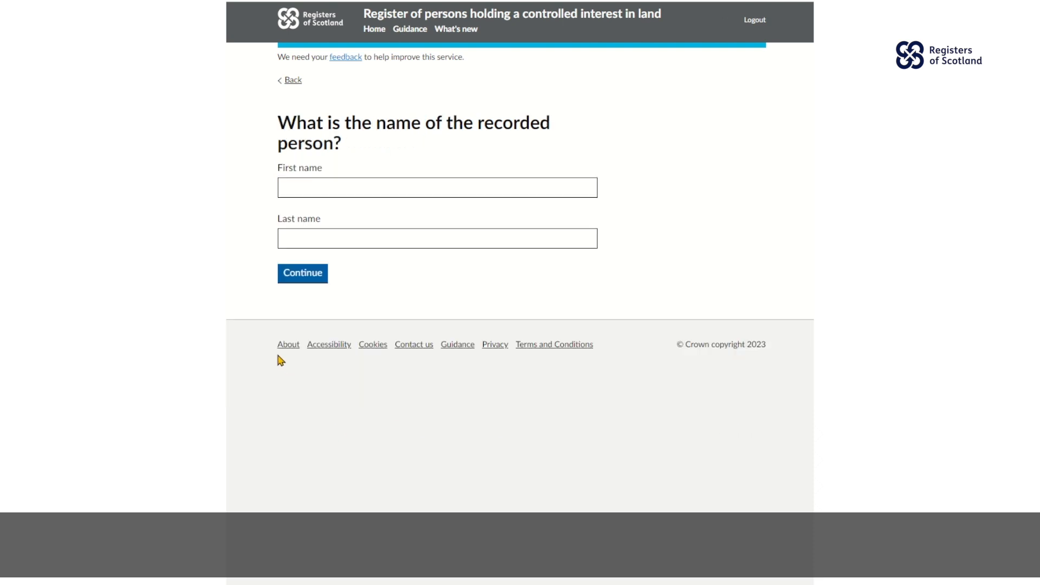
- Enter the second person's first and last name and add them to the summary
{"action": "left_click", "coordinate": [307, 185]}
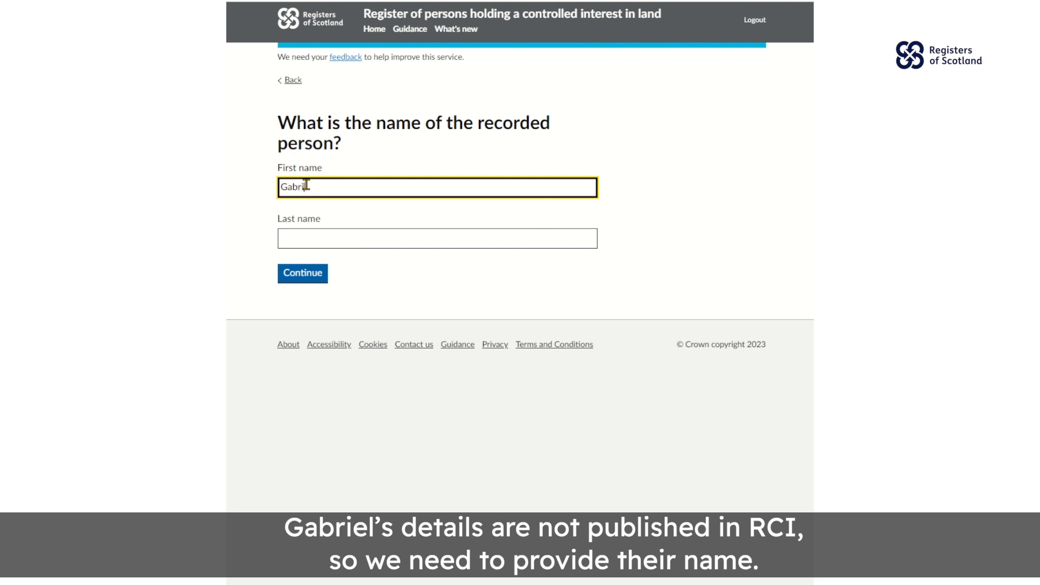
{"action": "key", "text": "Tab"}
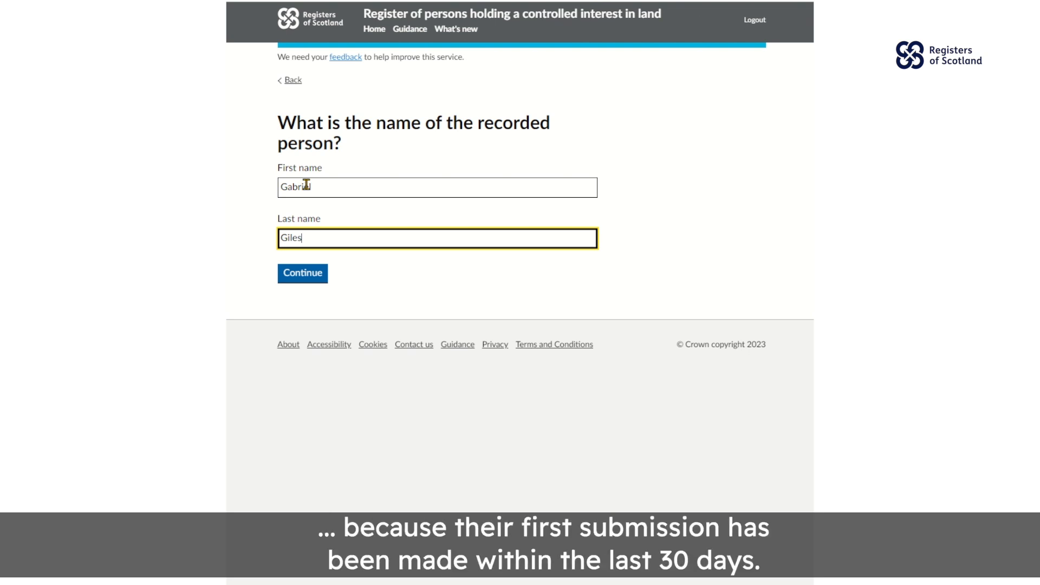
{"action": "left_click", "coordinate": [287, 279]}
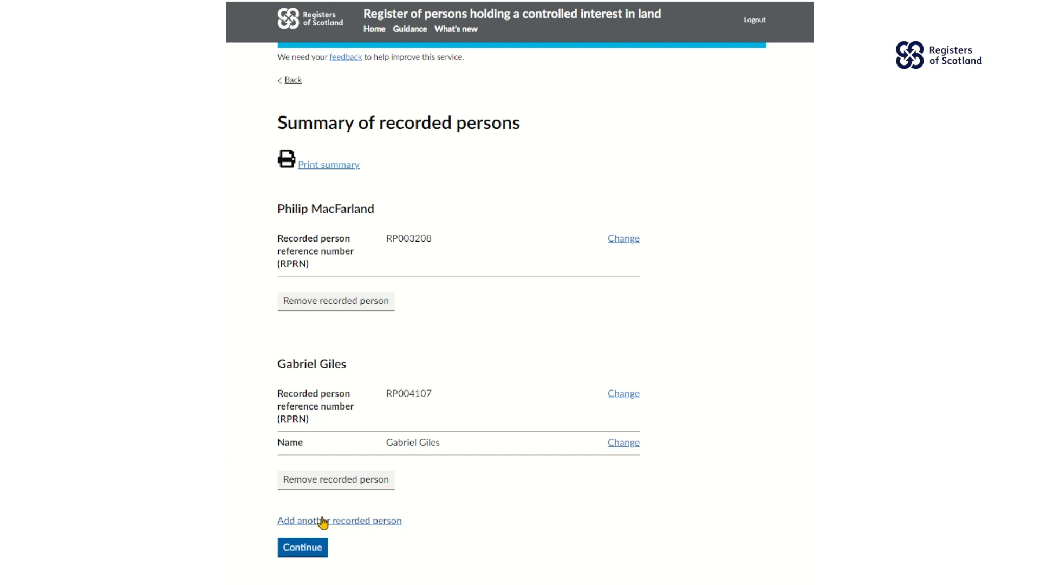
- Add a third recorded person with no reference number, described as an individual
{"action": "left_click", "coordinate": [324, 522]}
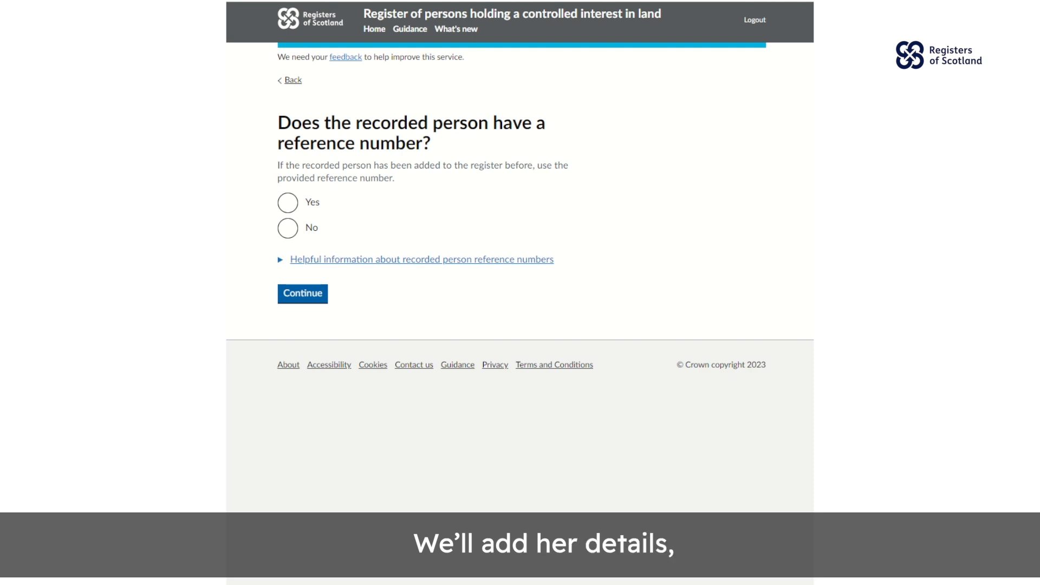
{"action": "left_click", "coordinate": [288, 234]}
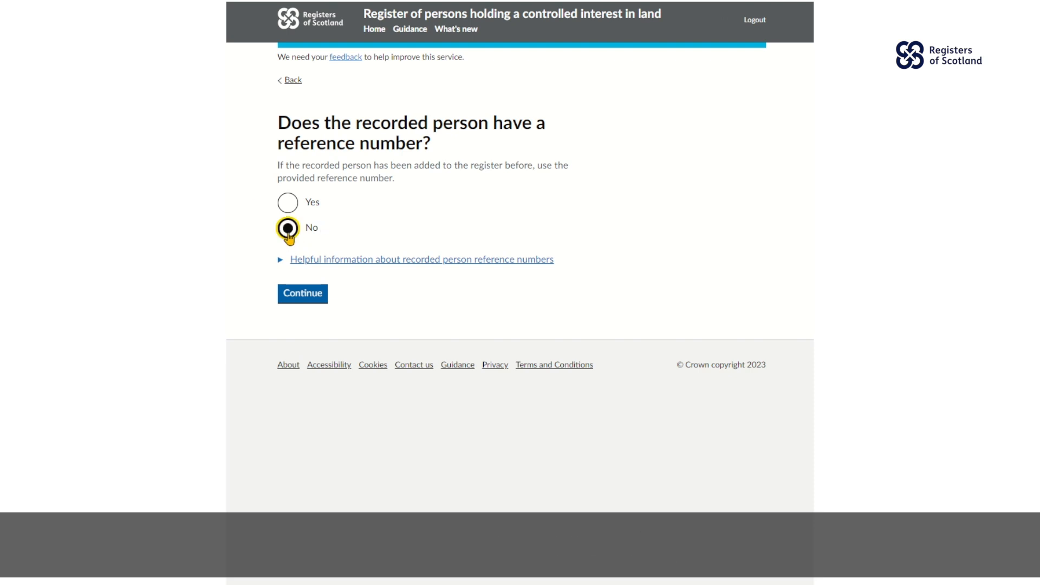
{"action": "left_click", "coordinate": [291, 302]}
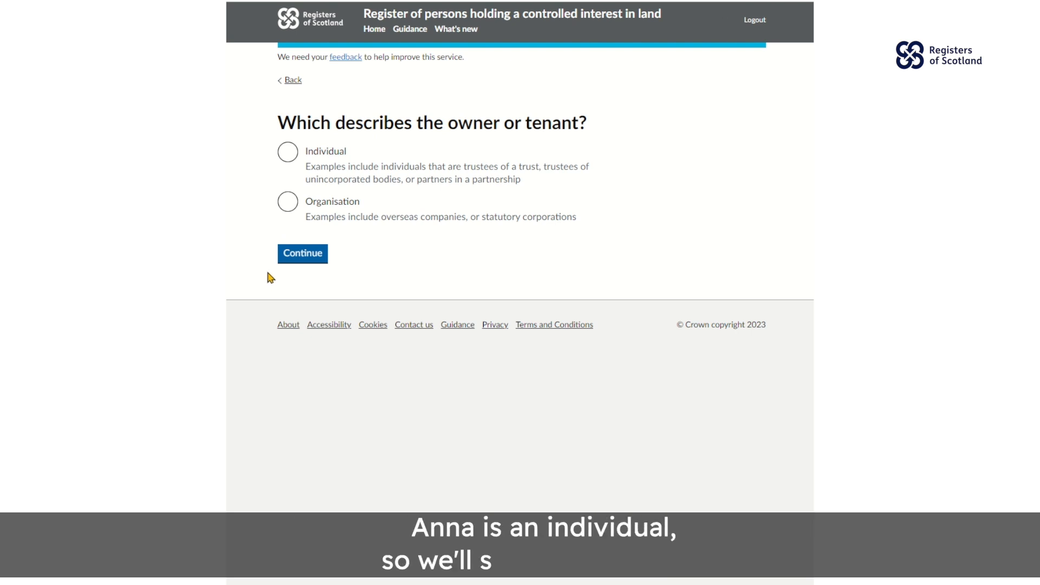
{"action": "left_click", "coordinate": [290, 157]}
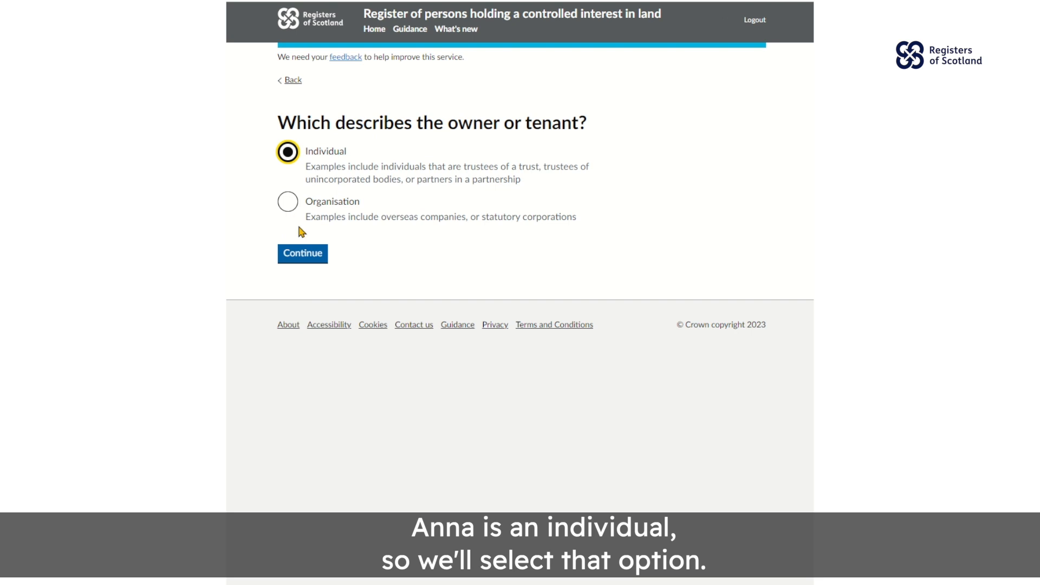
{"action": "left_click", "coordinate": [302, 258]}
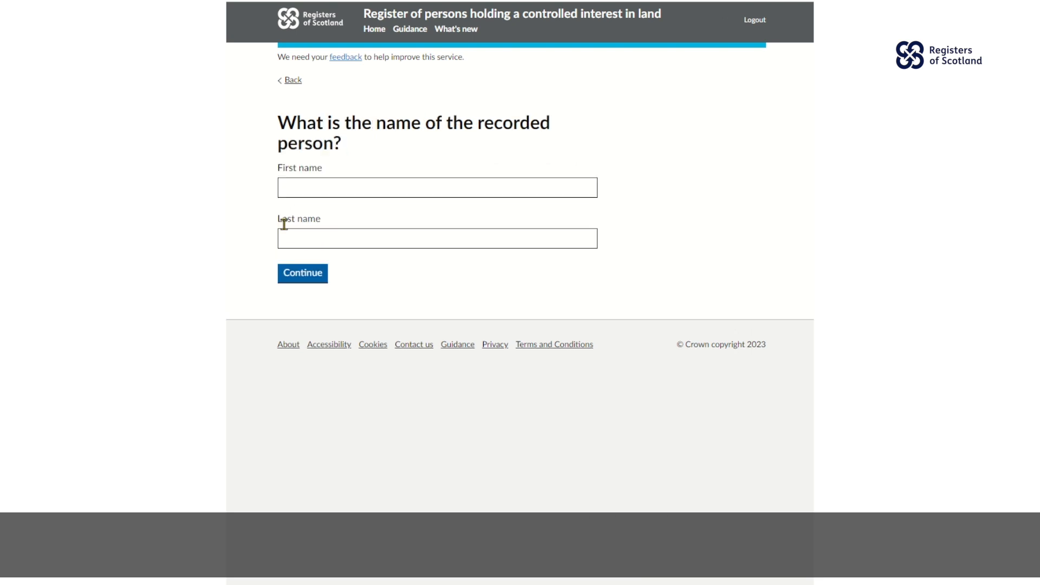
- Fill in the third person's first and last name and continue
{"action": "left_click", "coordinate": [280, 184]}
{"action": "type", "text": "Anna"}
{"action": "key", "text": "Tab"}
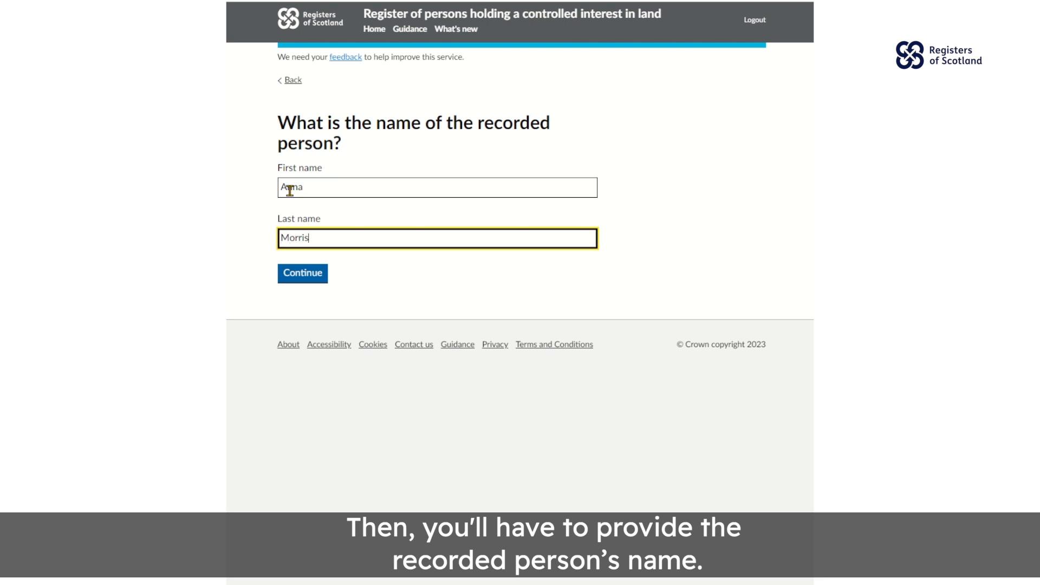
{"action": "left_click", "coordinate": [304, 266]}
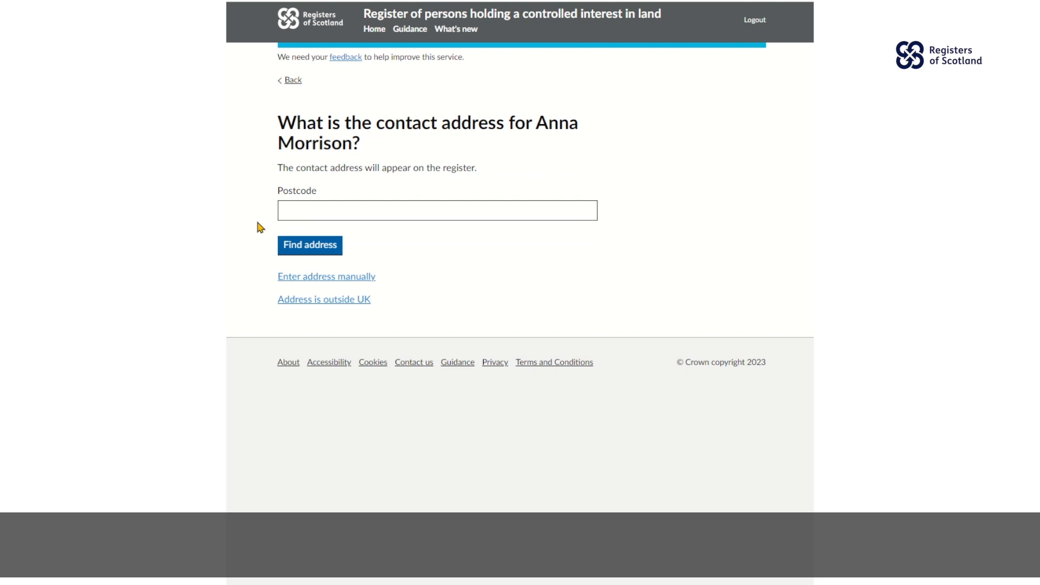
- Look up the contact postcode, choose the only matching address, and confirm it
{"action": "left_click", "coordinate": [282, 211]}
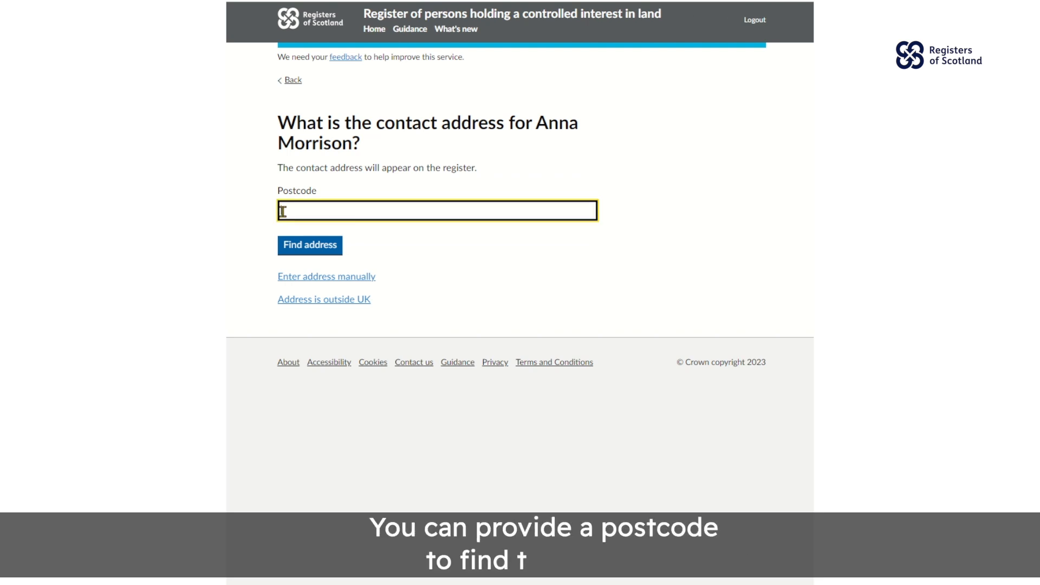
{"action": "type", "text": "EH8 7AU"}
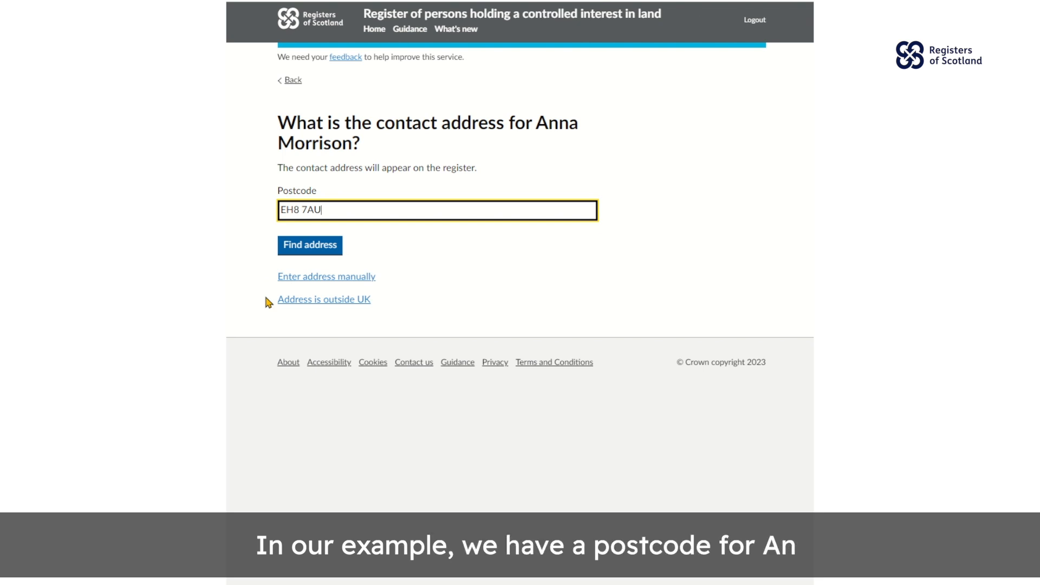
{"action": "left_click", "coordinate": [281, 251]}
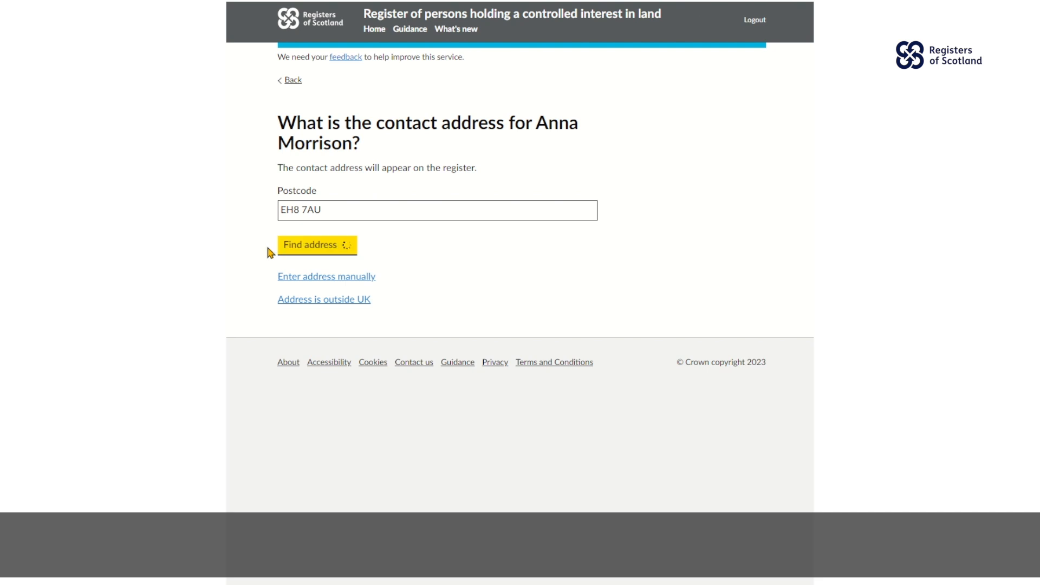
{"action": "left_click", "coordinate": [291, 256]}
{"action": "left_click", "coordinate": [325, 285]}
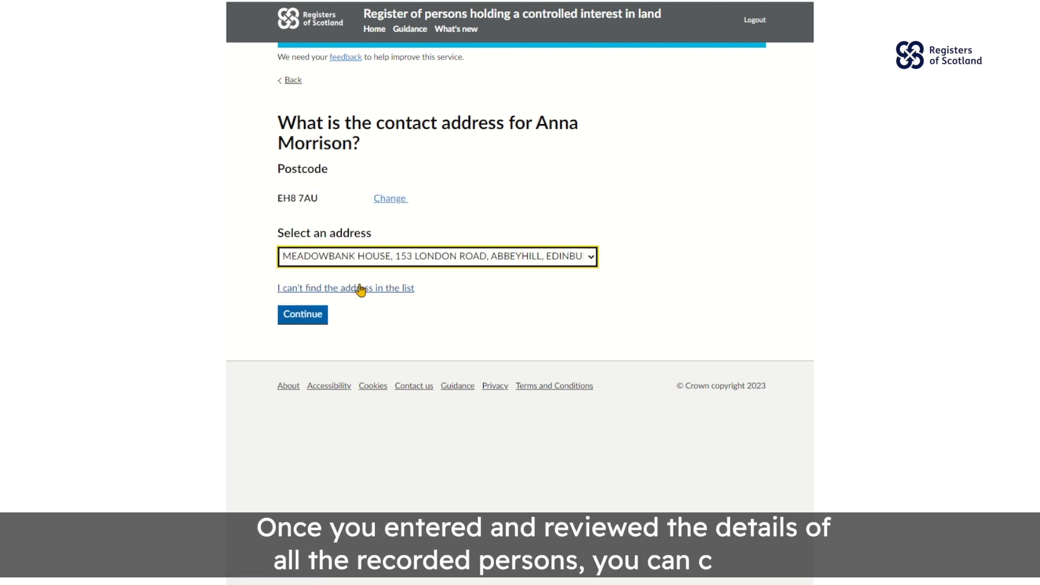
{"action": "left_click", "coordinate": [292, 320]}
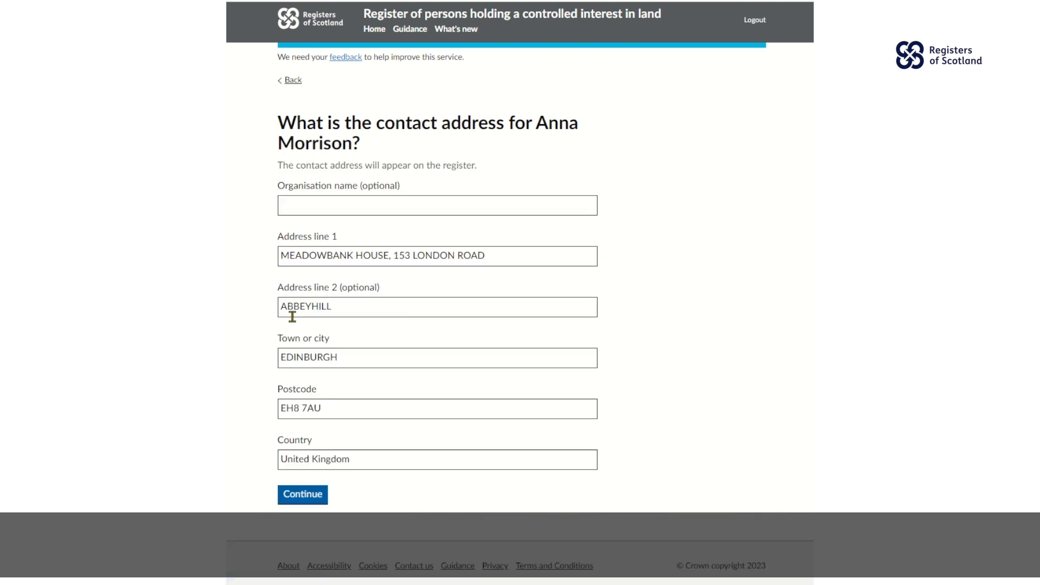
{"action": "left_click", "coordinate": [293, 503]}
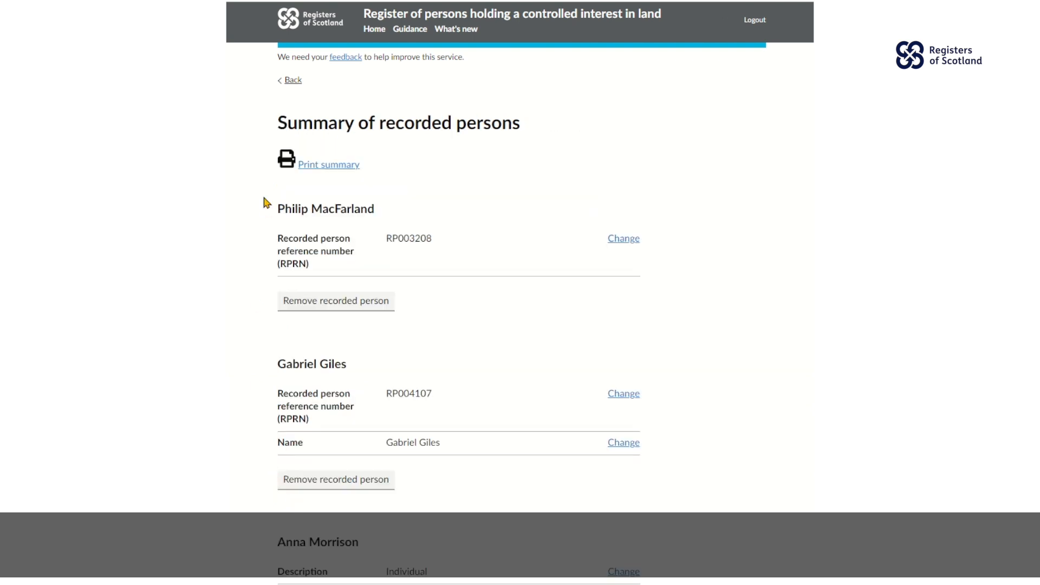
- Review the three listed recorded persons and continue to the reason question
{"action": "scroll", "coordinate": [261, 389], "scroll_direction": "down", "scroll_amount": 5}
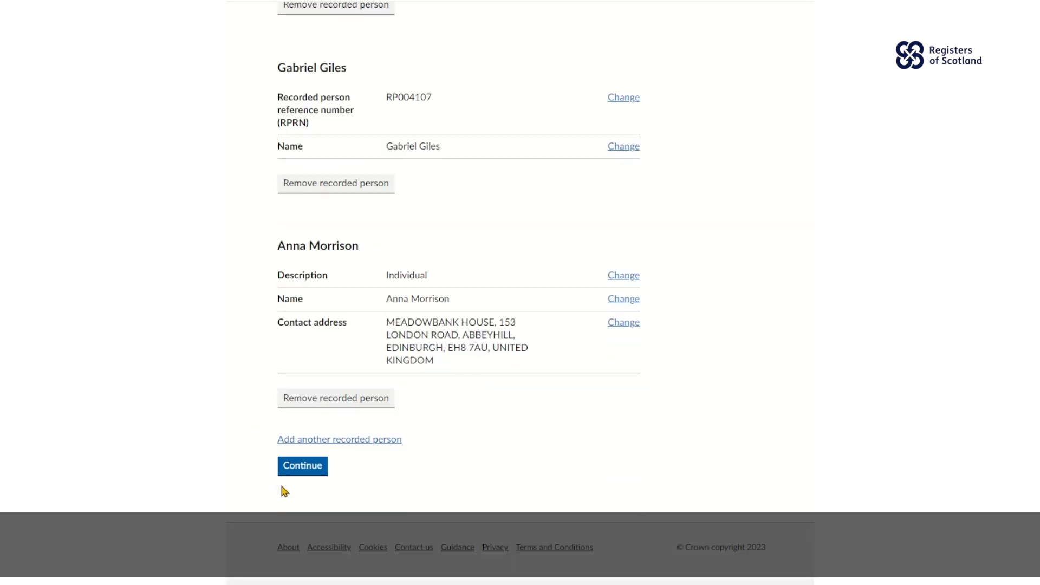
{"action": "left_click", "coordinate": [293, 467]}
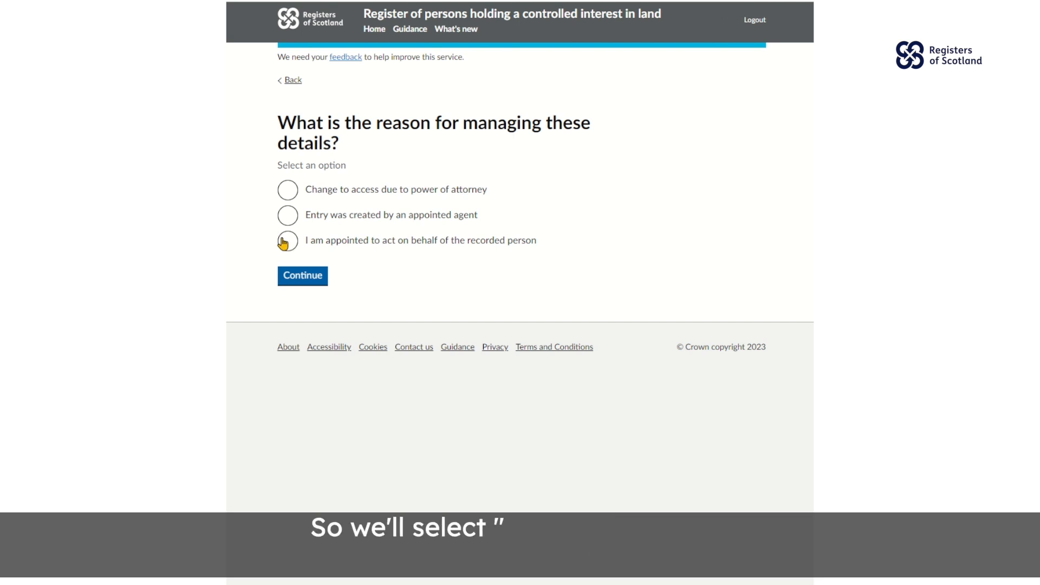
- Choose 'I am appointed to act on behalf of the recorded person' and continue
{"action": "left_click", "coordinate": [276, 240]}
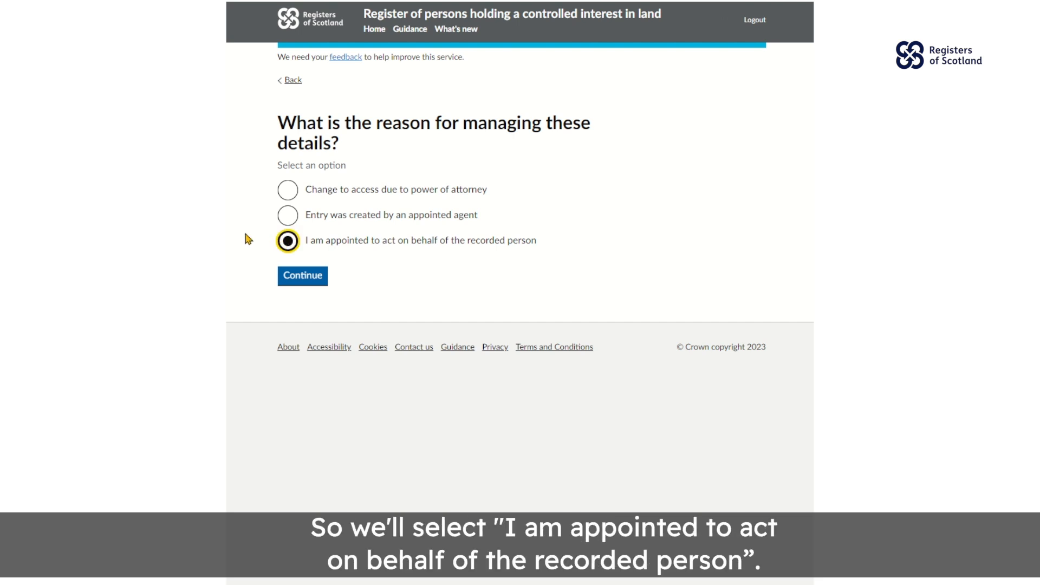
{"action": "left_click", "coordinate": [295, 274]}
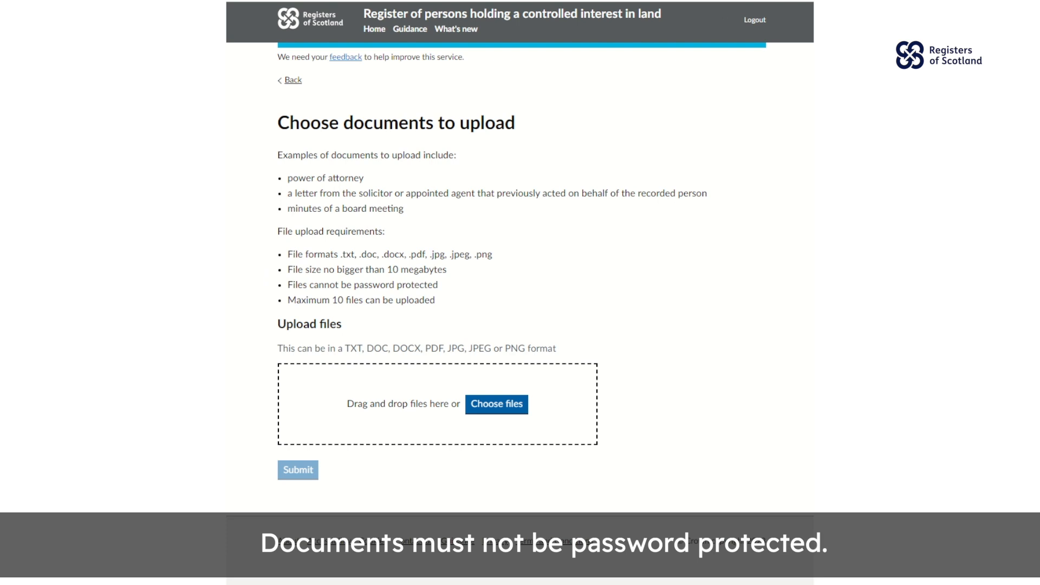
- Upload test pdf.pdf, preview and close it, then submit the request
{"action": "left_click_drag", "start_coordinate": [542, 574], "coordinate": [515, 431]}
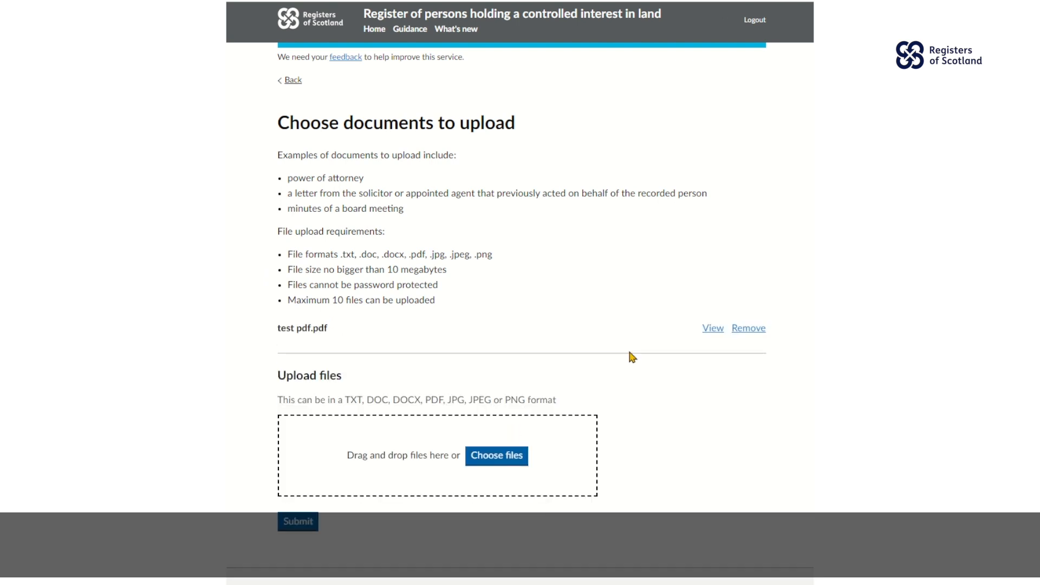
{"action": "left_click", "coordinate": [711, 329]}
{"action": "left_click", "coordinate": [638, 105]}
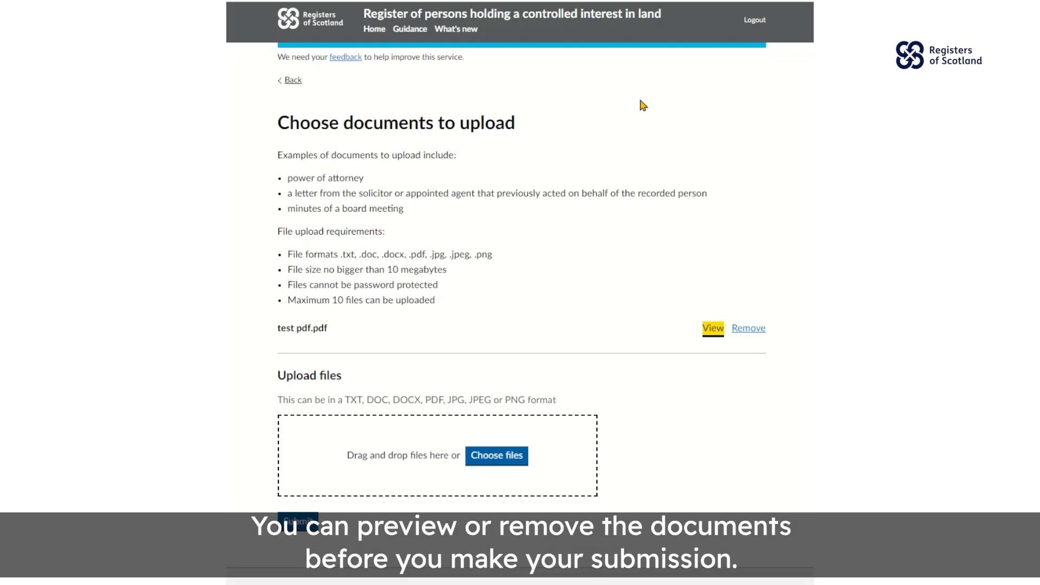
{"action": "left_click", "coordinate": [284, 529]}
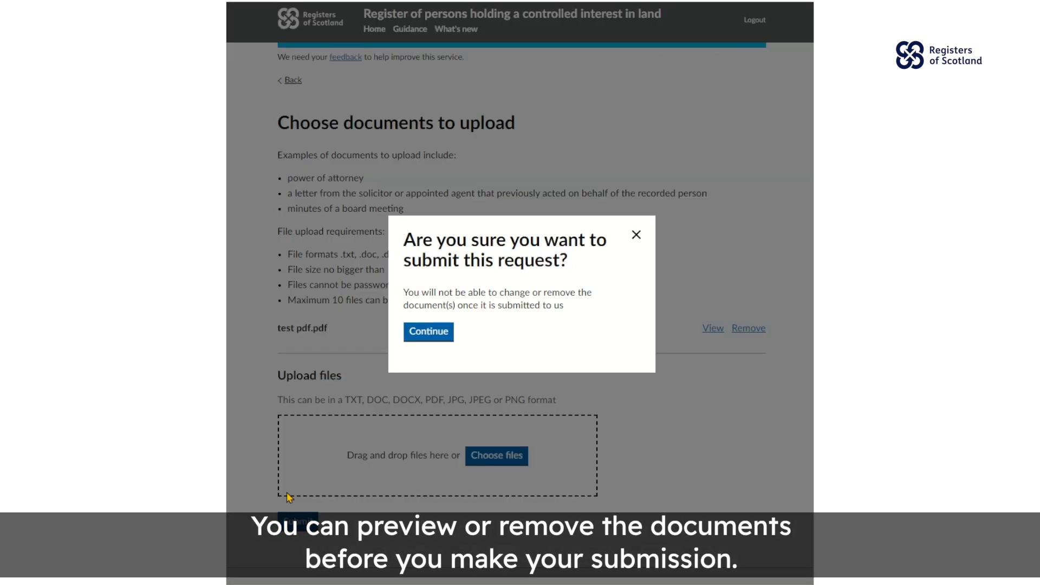
- Confirm the 'Tell us' request, view its reference number, then return home to Manage an entry
{"action": "left_click", "coordinate": [419, 337]}
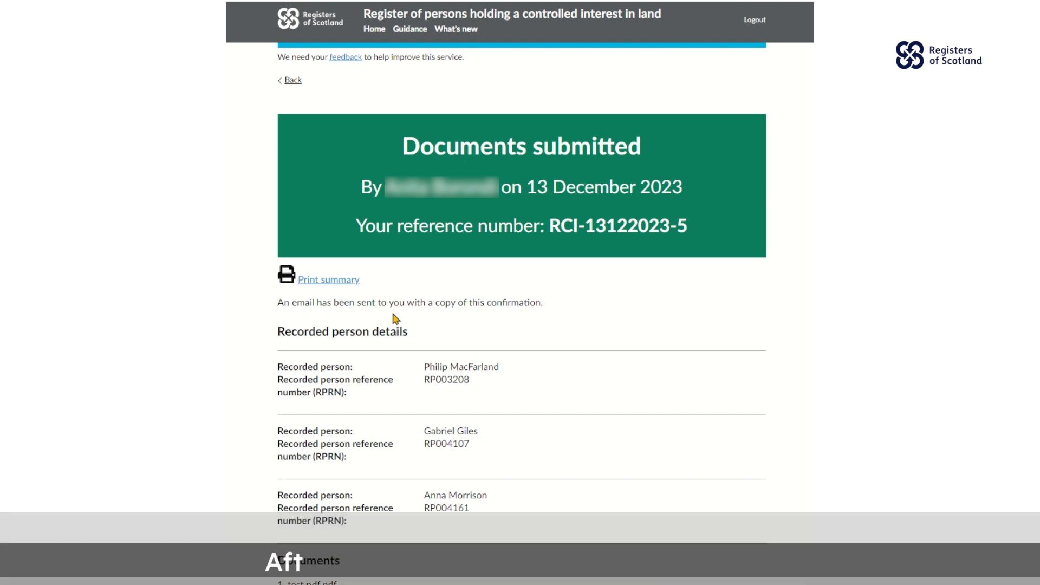
{"action": "scroll", "coordinate": [395, 319], "scroll_direction": "down", "scroll_amount": 2}
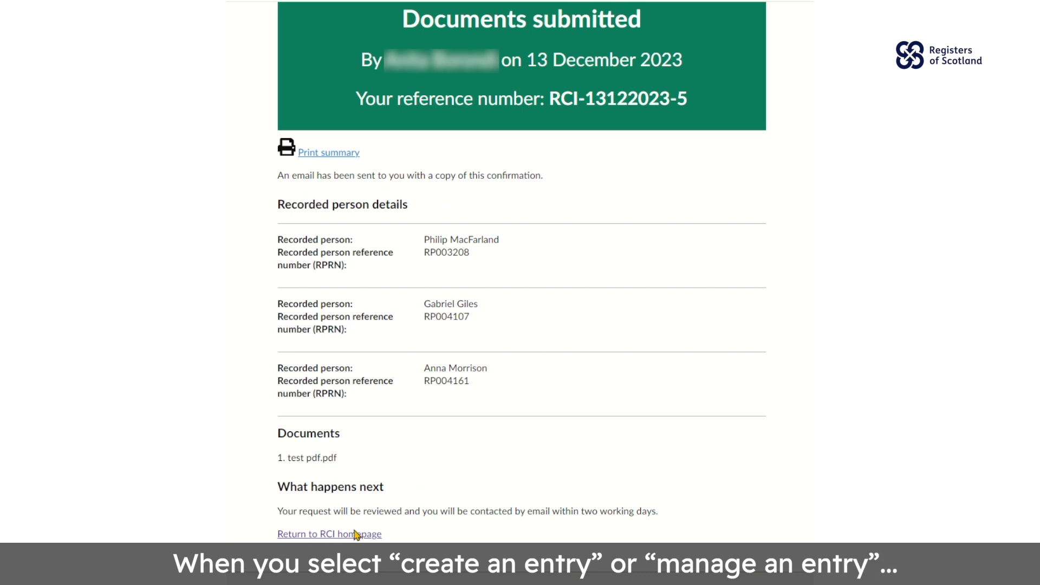
{"action": "left_click", "coordinate": [328, 535]}
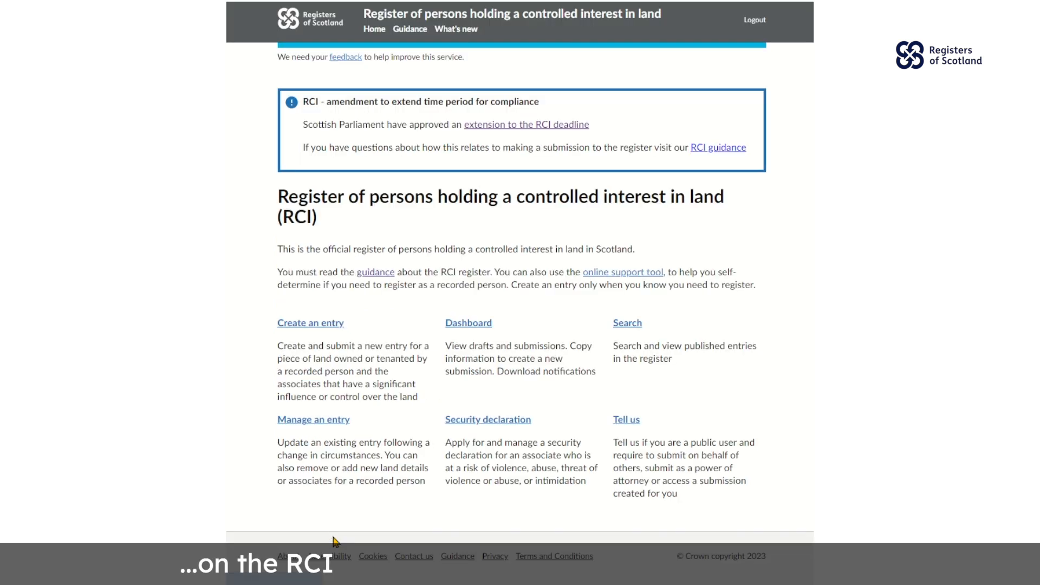
{"action": "left_click", "coordinate": [314, 420]}
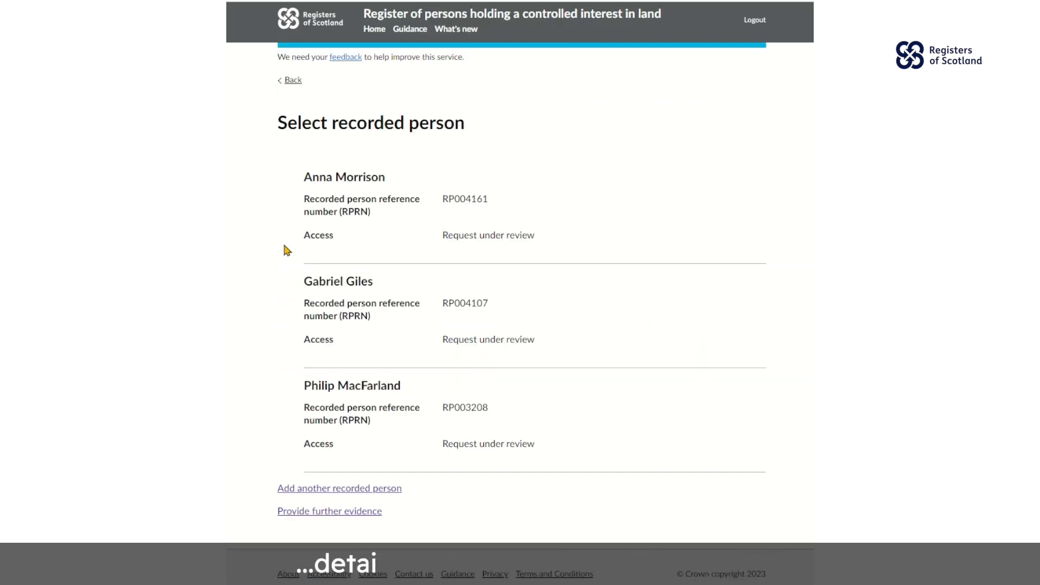